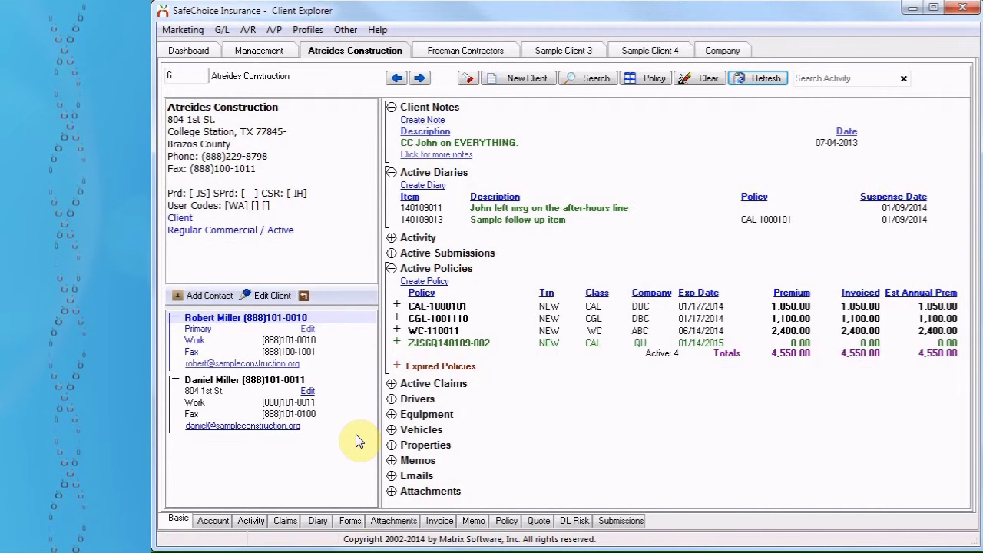
{"action": "left_click", "coordinate": [214, 521]}
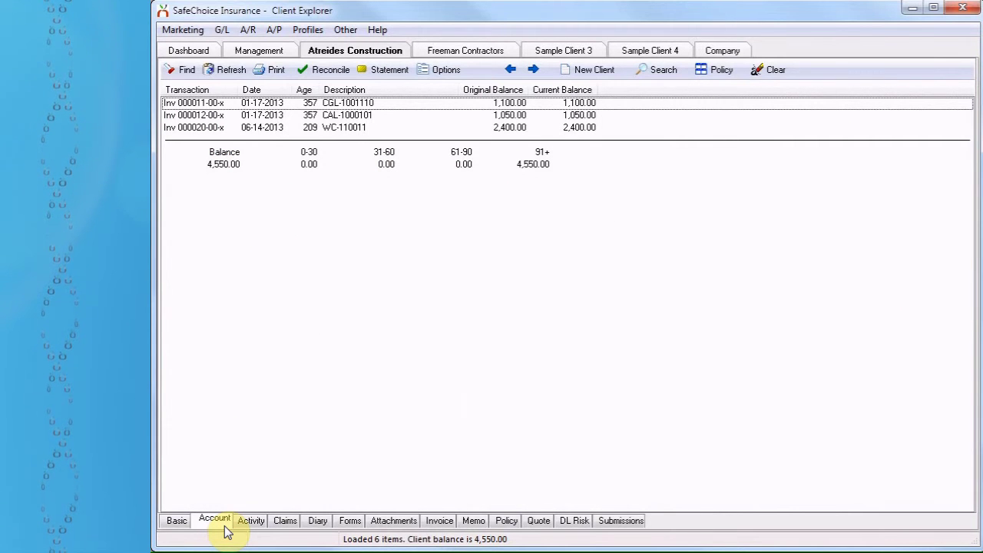
{"action": "left_click", "coordinate": [441, 69]}
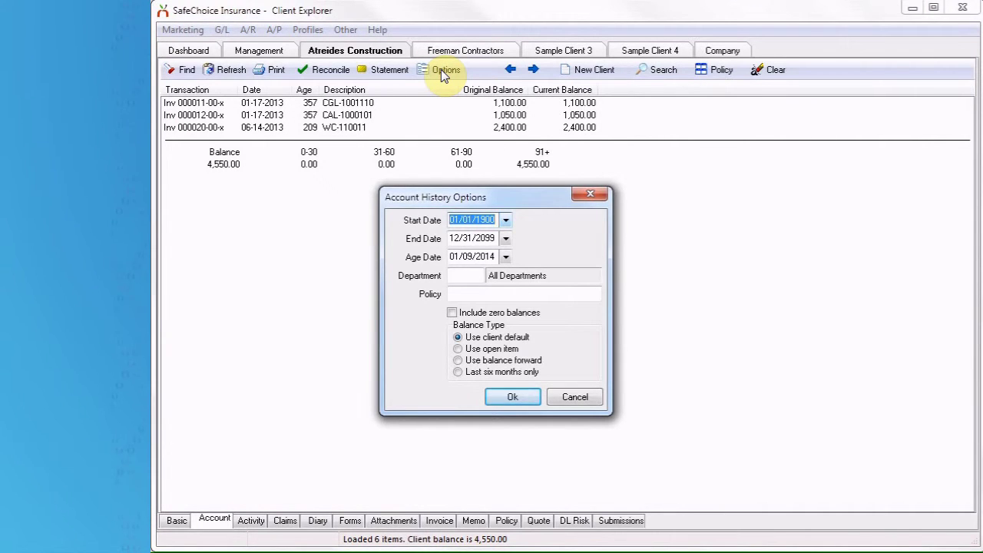
{"action": "key", "text": "Return"}
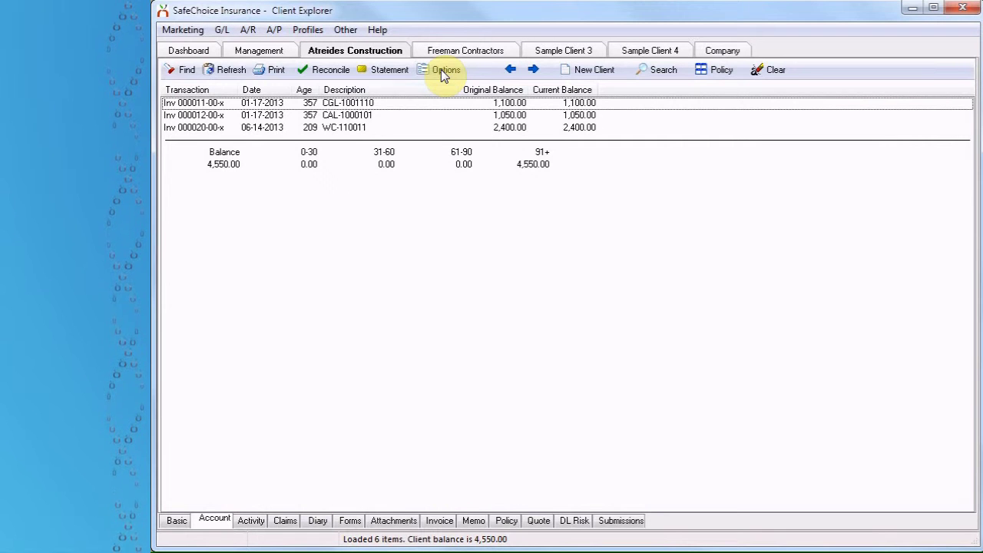
Step: List the client's invoices and view the billing details of the direct-bill invoice dated 01-09-2014
{"action": "left_click", "coordinate": [441, 521]}
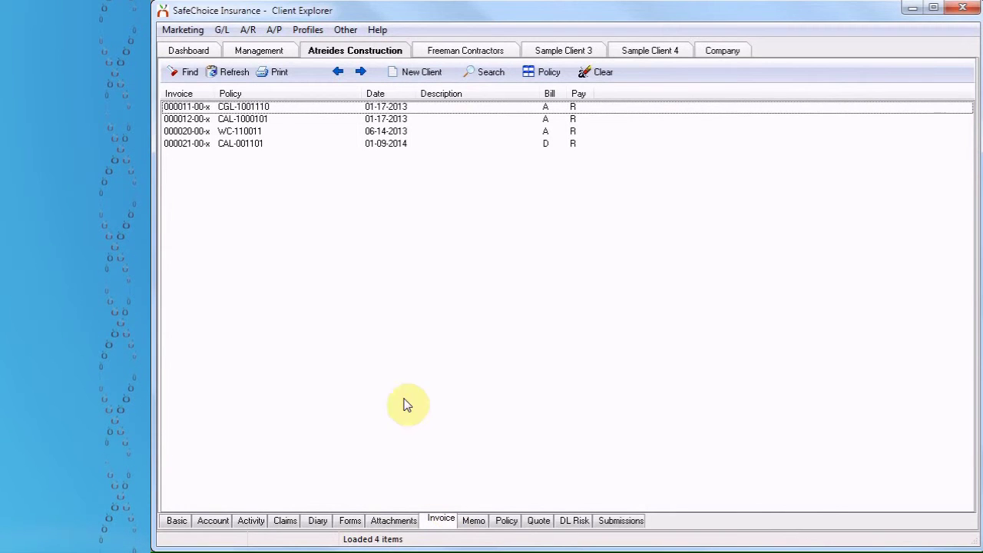
{"action": "left_click", "coordinate": [307, 144]}
{"action": "double_click", "coordinate": [307, 145]}
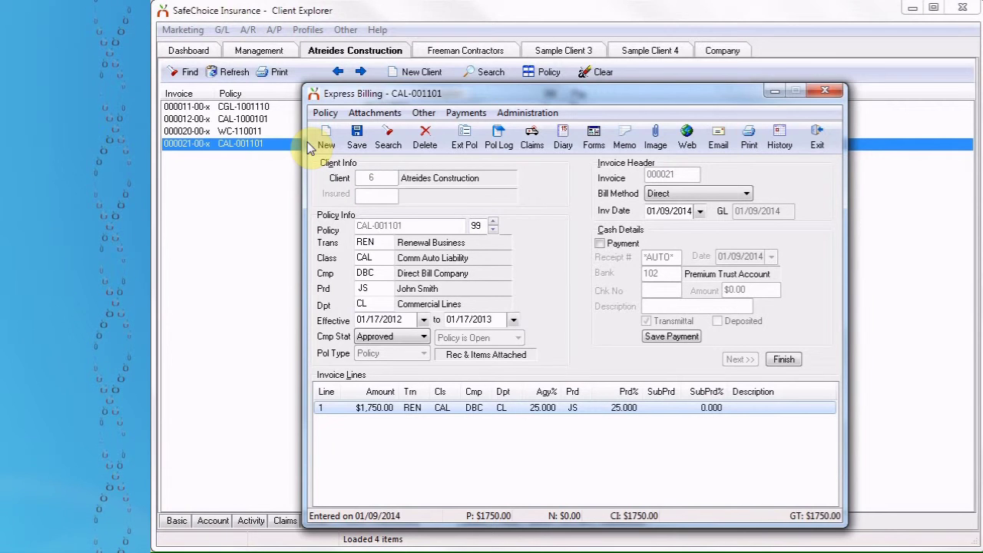
{"action": "key", "text": "Escape"}
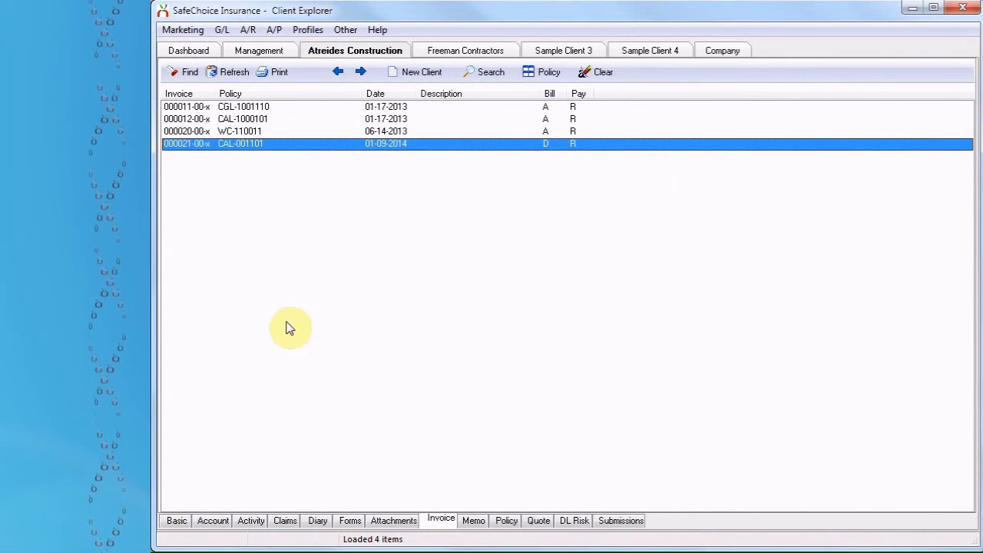
Step: Look through the client's activity log, claims, attachments, memos and forms
{"action": "left_click", "coordinate": [262, 527]}
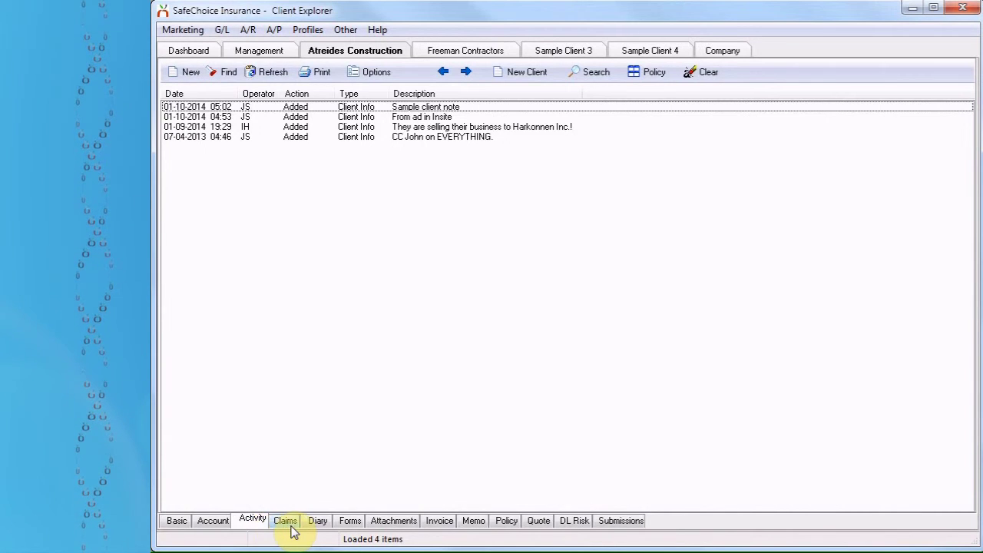
{"action": "left_click", "coordinate": [292, 527]}
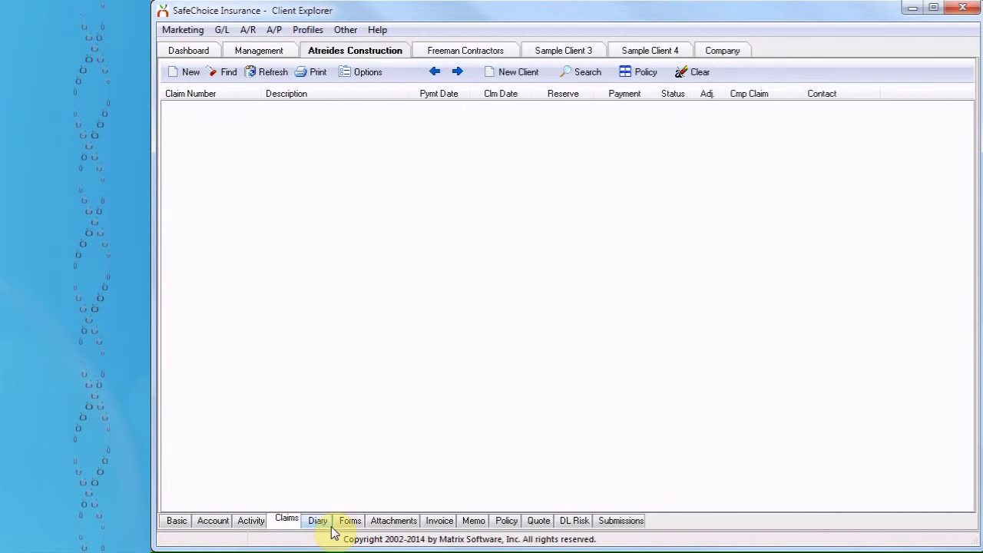
{"action": "left_click", "coordinate": [407, 530]}
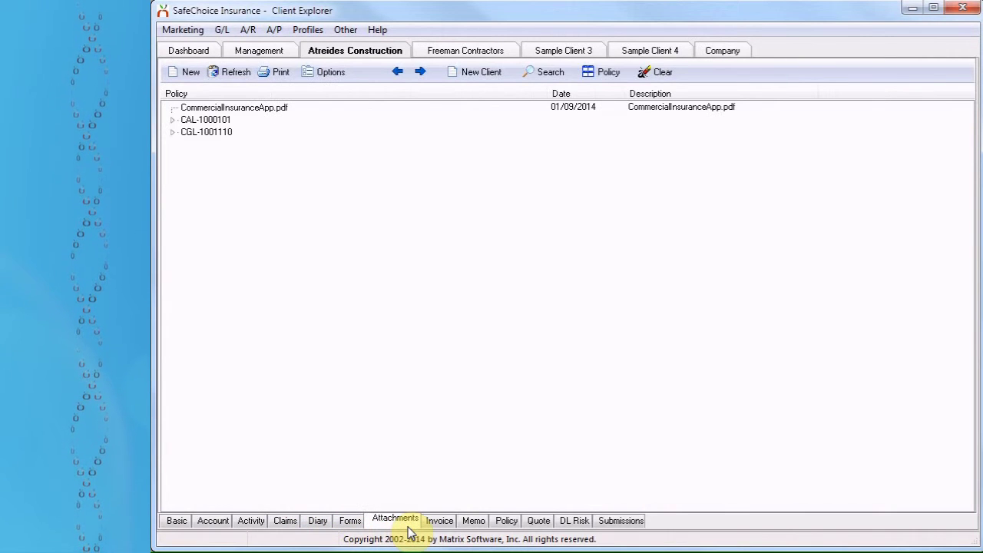
{"action": "left_click", "coordinate": [474, 523]}
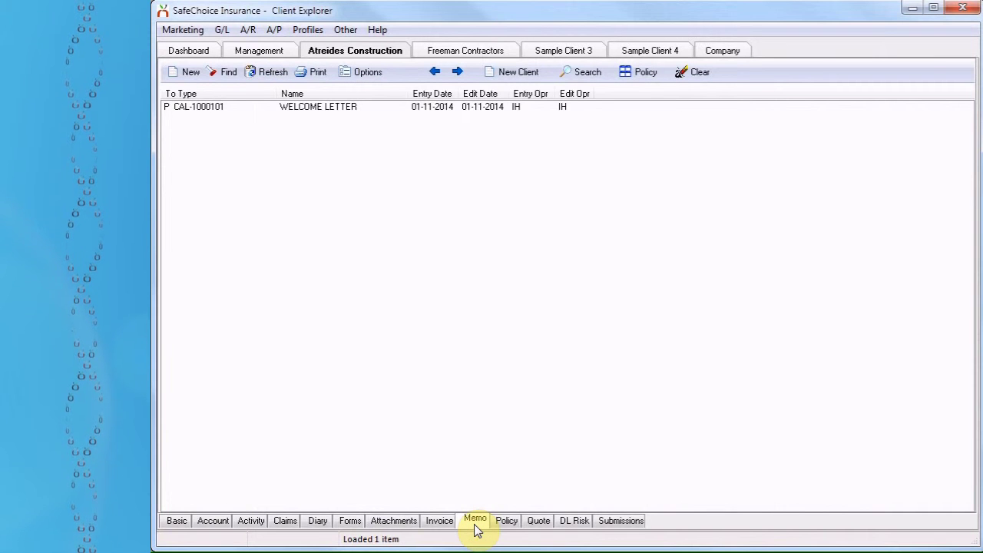
{"action": "left_click", "coordinate": [358, 522]}
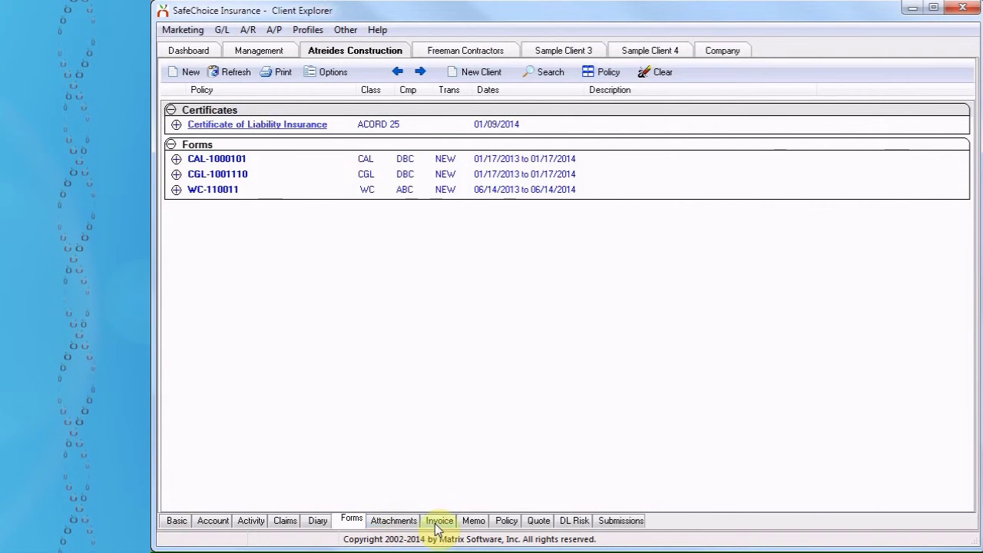
Step: View the client's policy list and check its filter options without changing them
{"action": "left_click", "coordinate": [509, 522]}
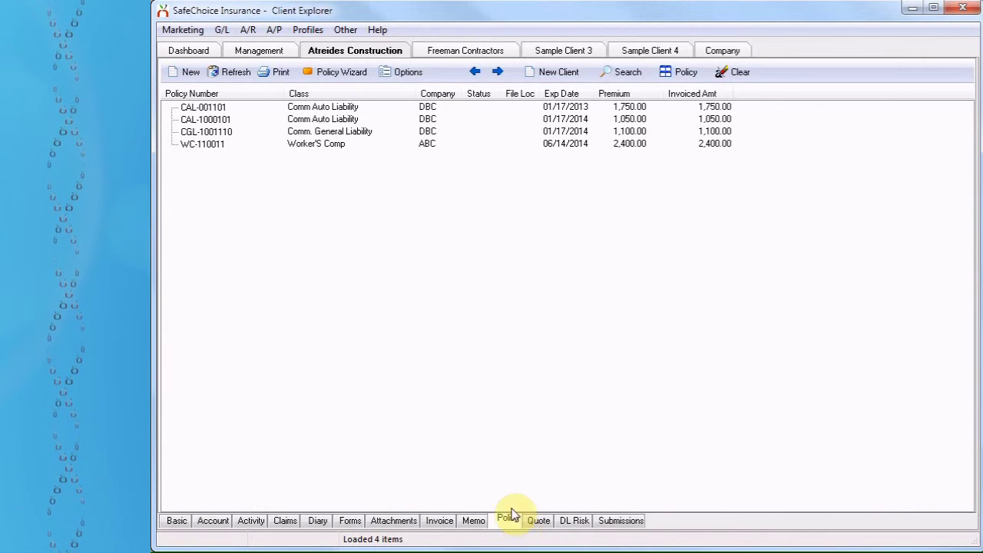
{"action": "left_click", "coordinate": [411, 76]}
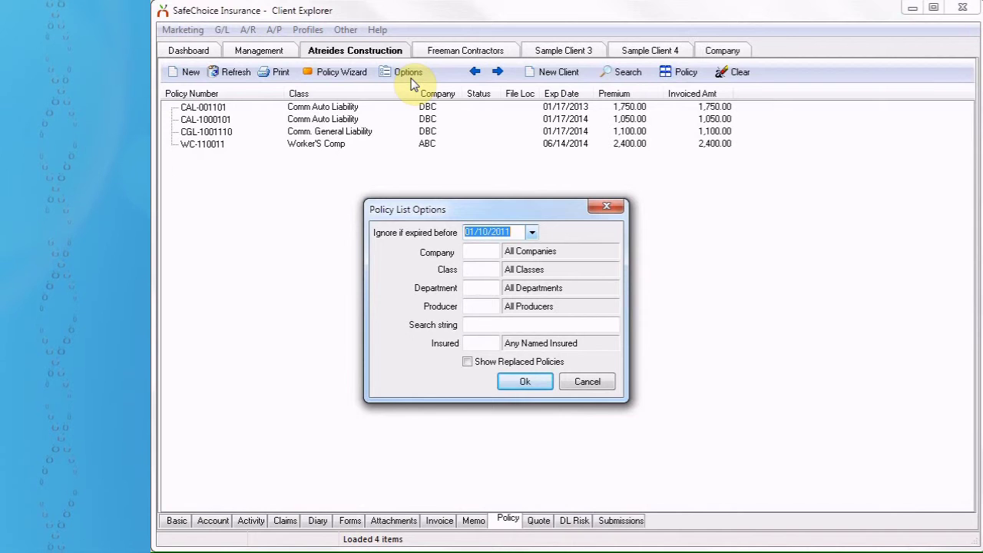
{"action": "key", "text": "Escape"}
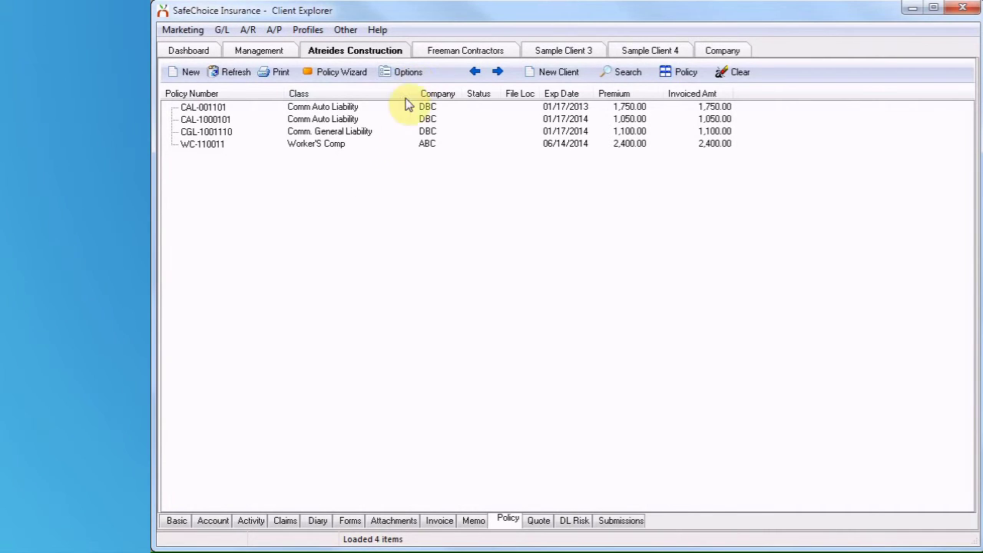
Step: Review the client's diary items, submissions with their search options, and DL risk records
{"action": "left_click", "coordinate": [318, 523]}
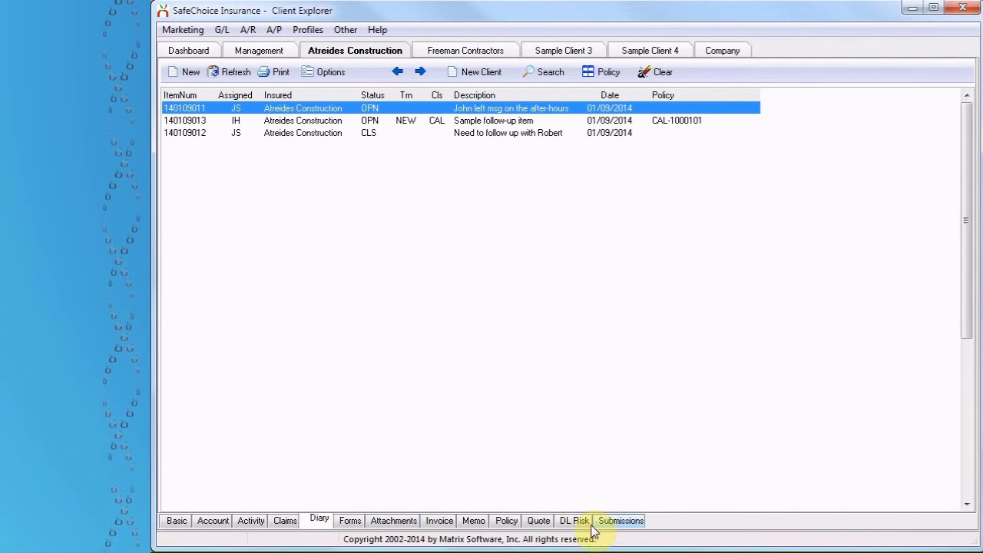
{"action": "left_click", "coordinate": [623, 522]}
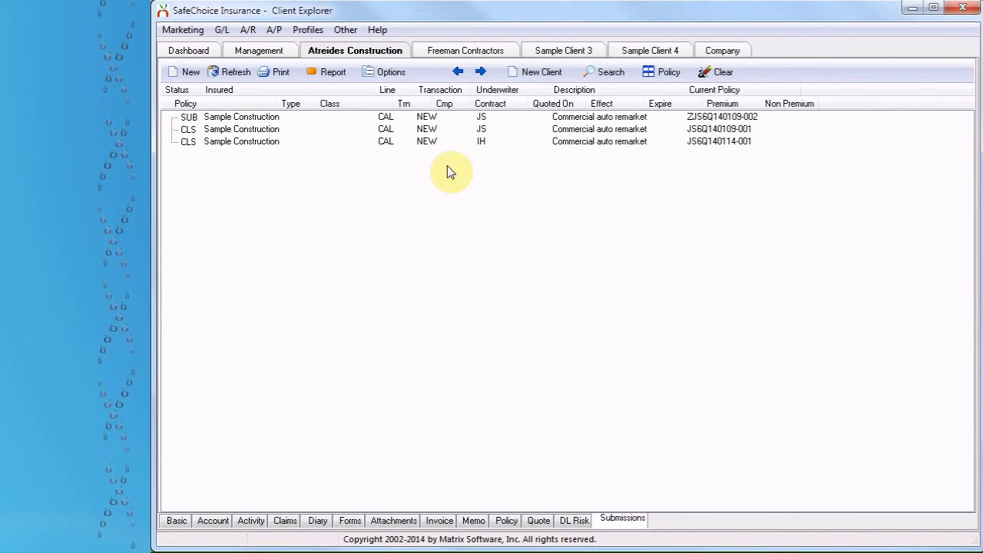
{"action": "left_click", "coordinate": [399, 77]}
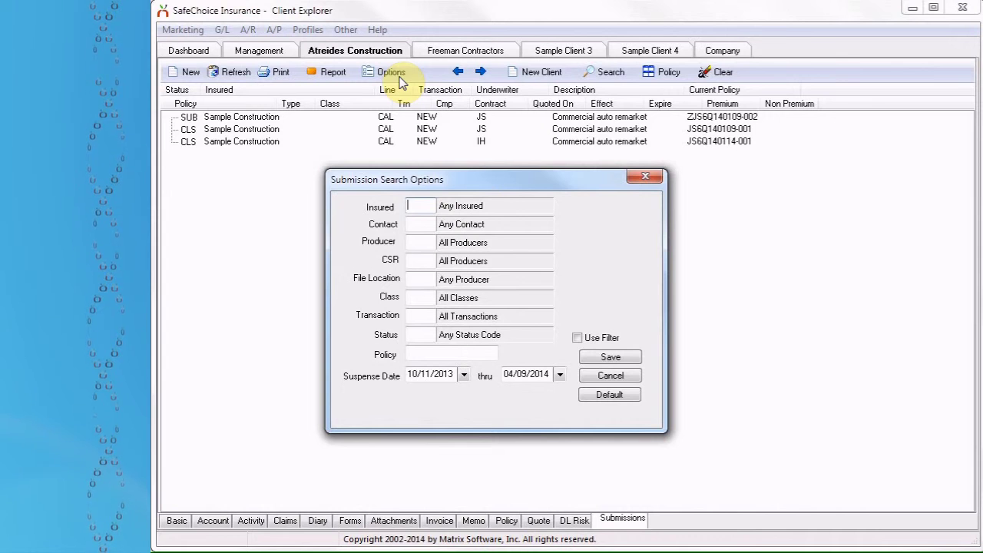
{"action": "key", "text": "Escape"}
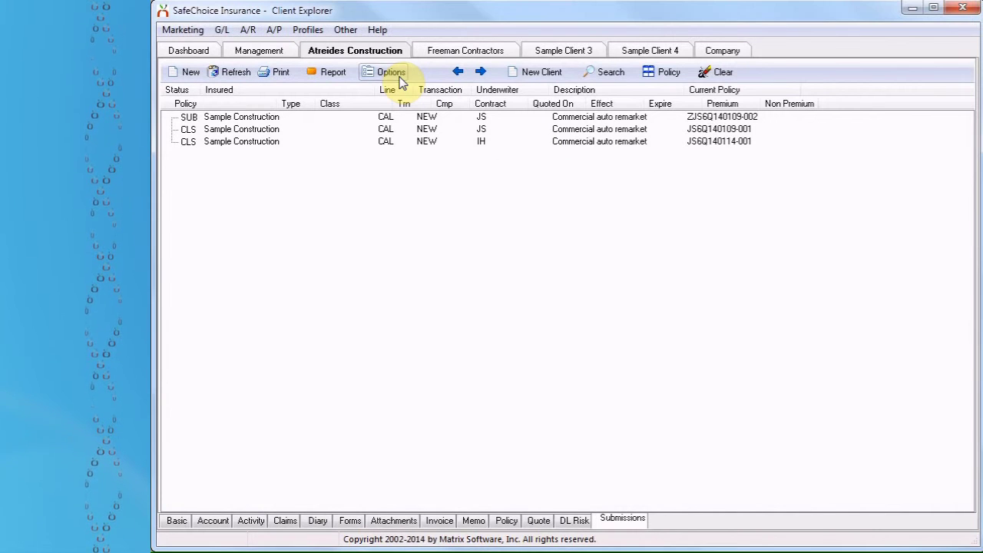
{"action": "left_click", "coordinate": [577, 521]}
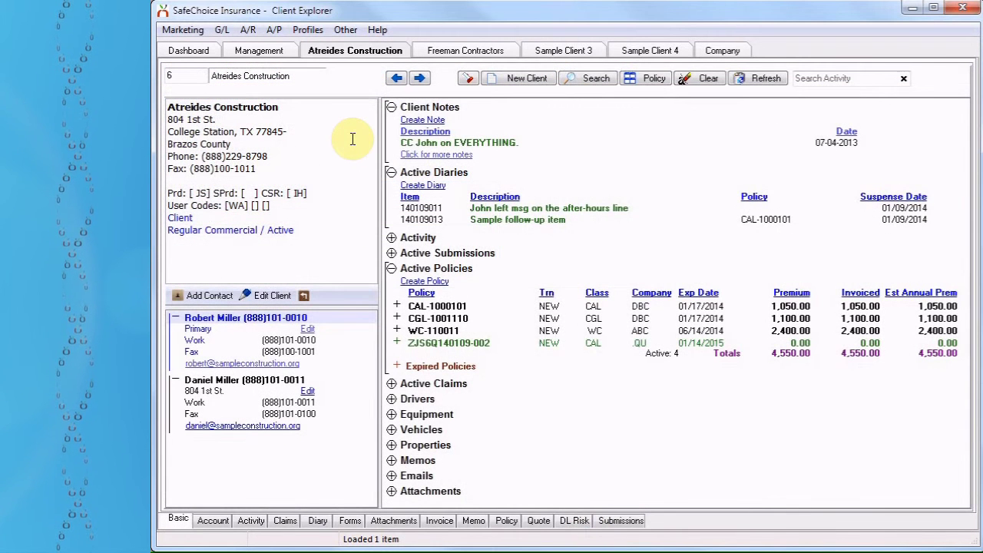
Step: In the management view, examine operator JS's active policies and contact details, and show the policy summary for all operators
{"action": "left_click", "coordinate": [291, 55]}
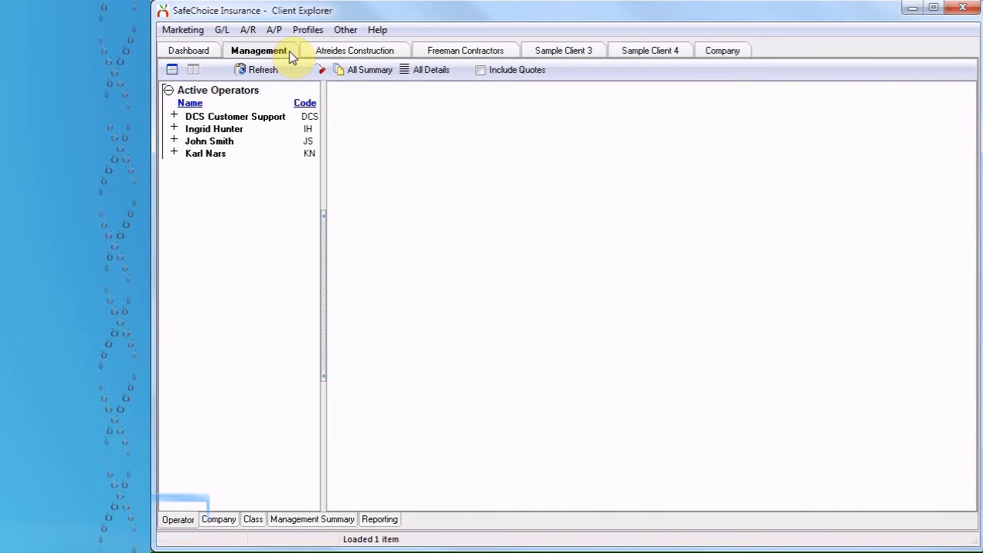
{"action": "left_click", "coordinate": [233, 142]}
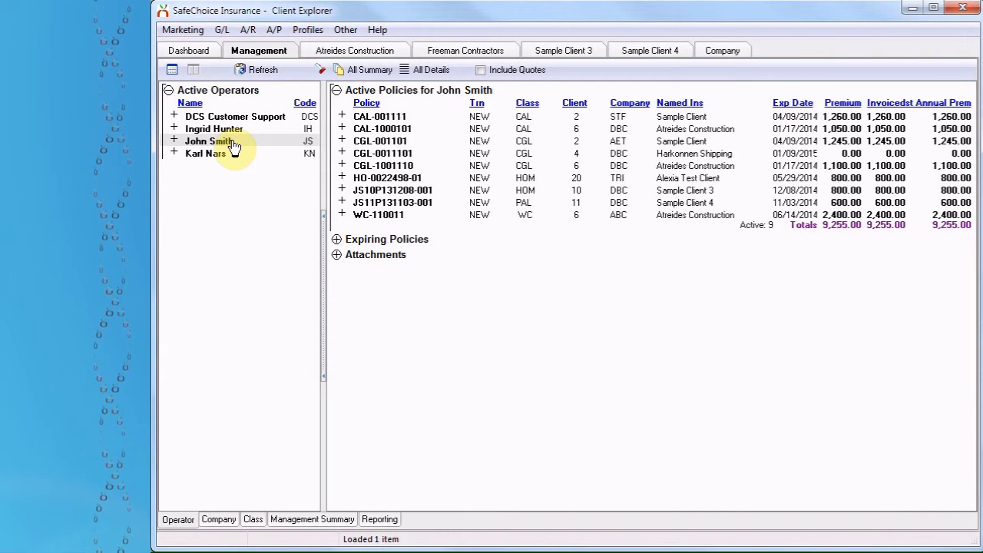
{"action": "left_click", "coordinate": [175, 141]}
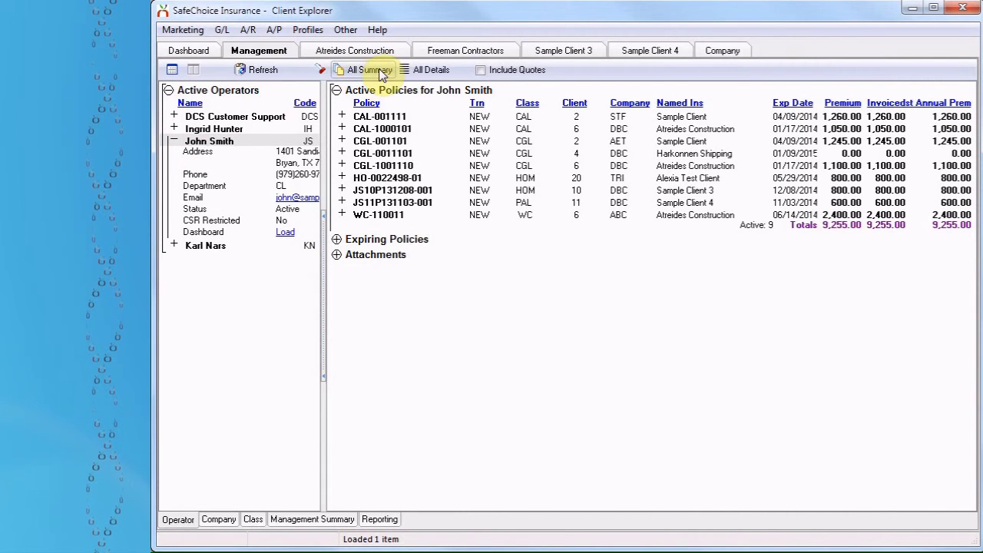
{"action": "left_click", "coordinate": [369, 70]}
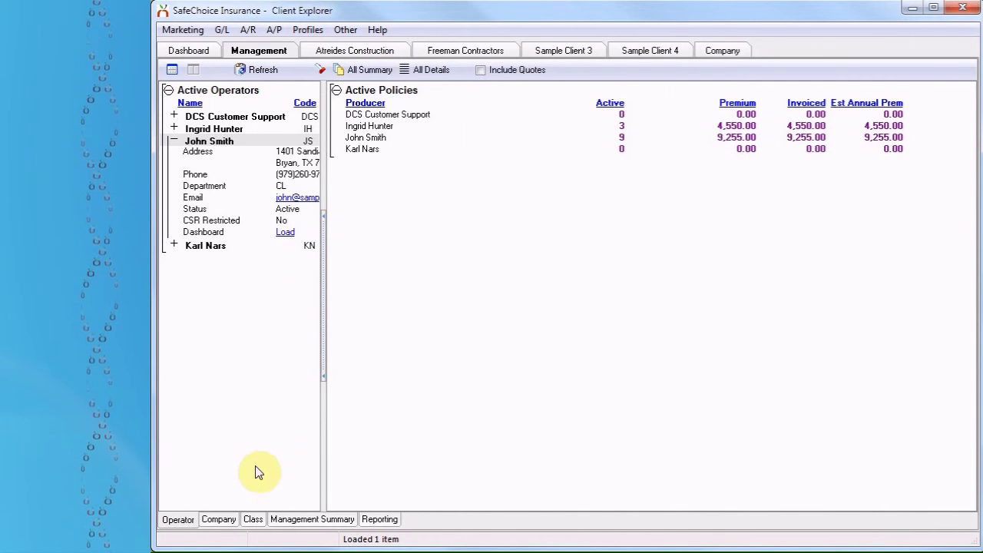
Step: View the active policies for Direct Bill Company, and show the policy summary for all companies
{"action": "left_click", "coordinate": [237, 525]}
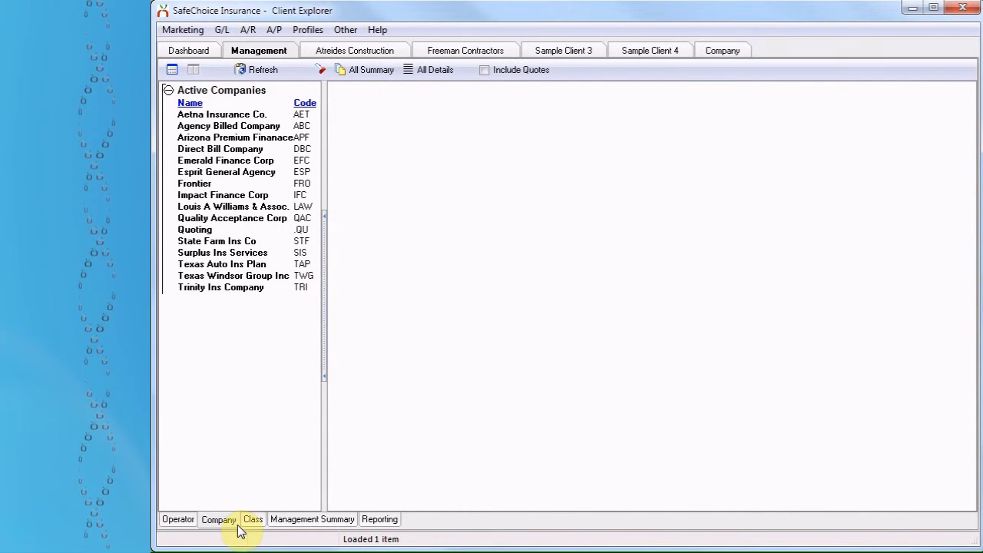
{"action": "left_click", "coordinate": [231, 150]}
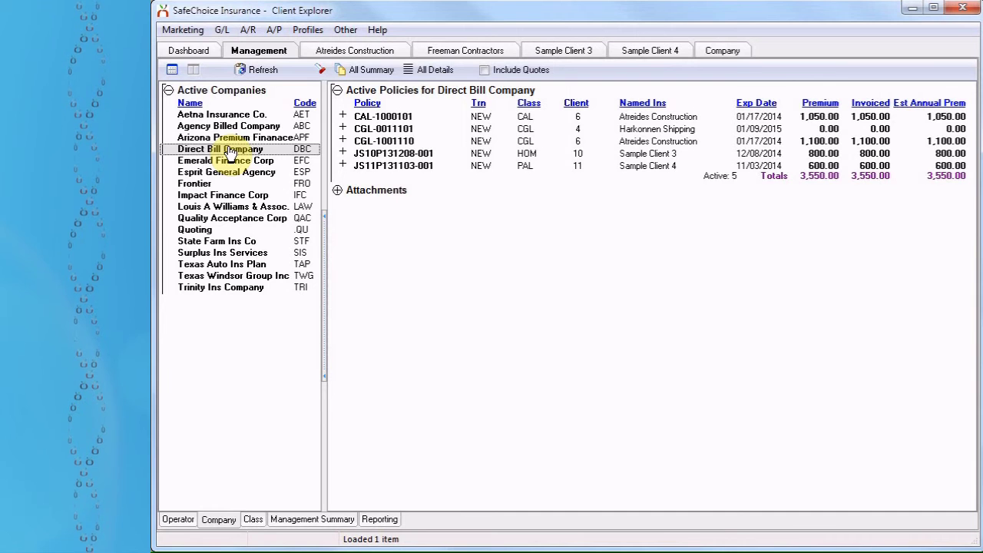
{"action": "left_click", "coordinate": [376, 77]}
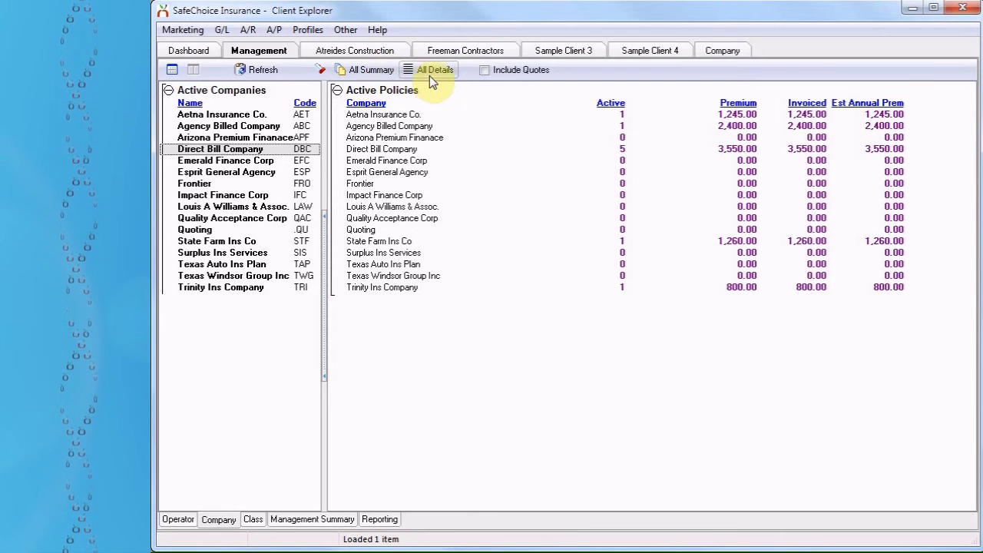
Step: Show the detailed active policies for all companies and copy the list
{"action": "left_click", "coordinate": [451, 83]}
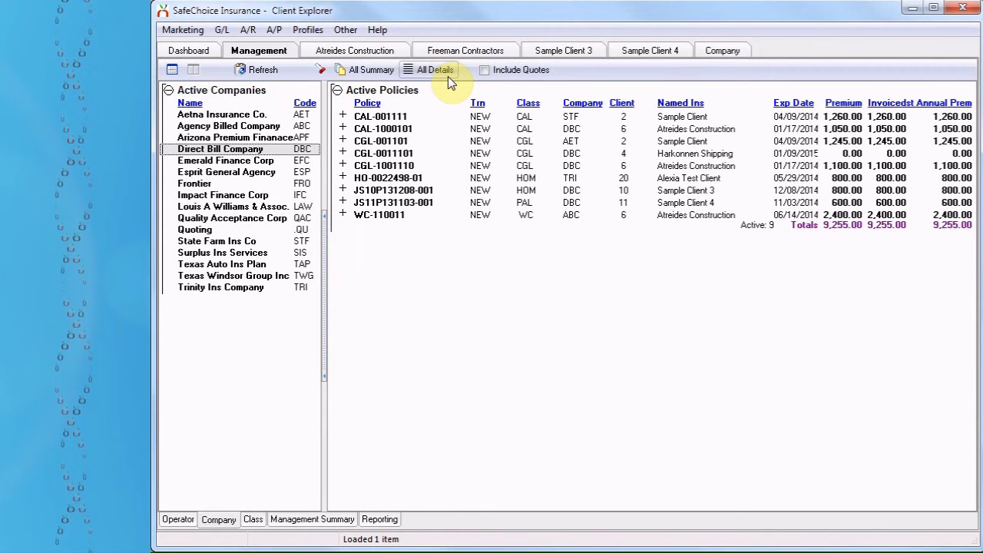
{"action": "right_click", "coordinate": [410, 96]}
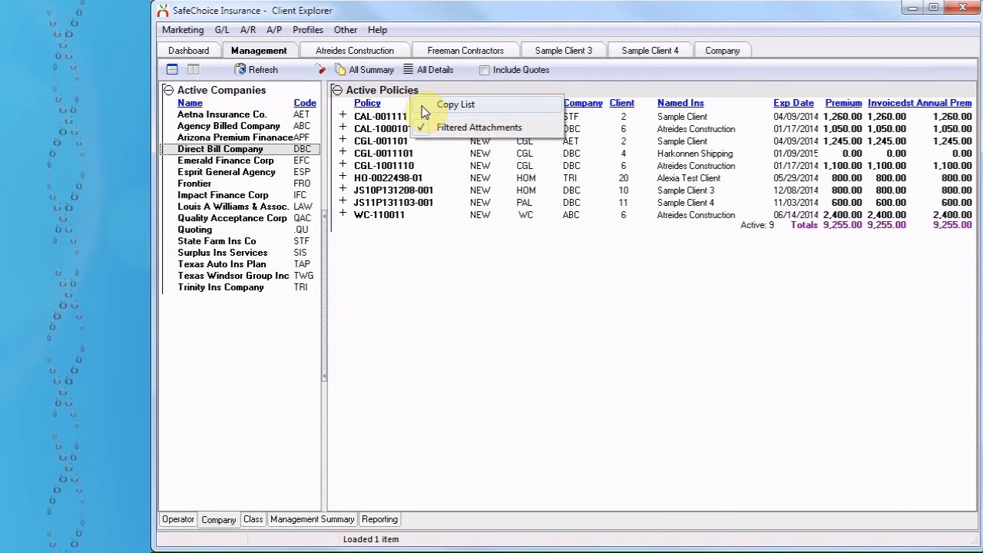
{"action": "left_click", "coordinate": [422, 106]}
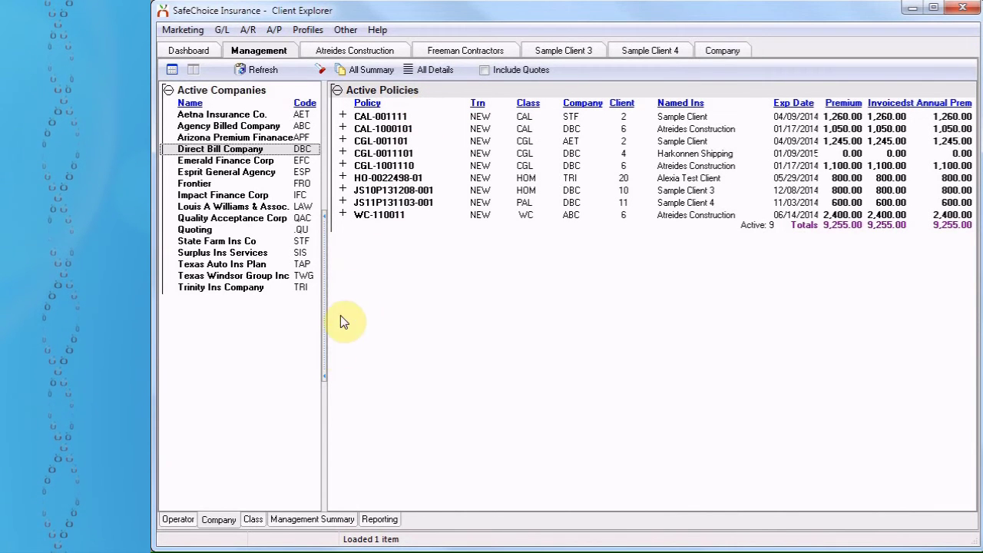
Step: View the active policies for the Comm. General Liability class, and show the policy summary for all classes of business
{"action": "left_click", "coordinate": [258, 524]}
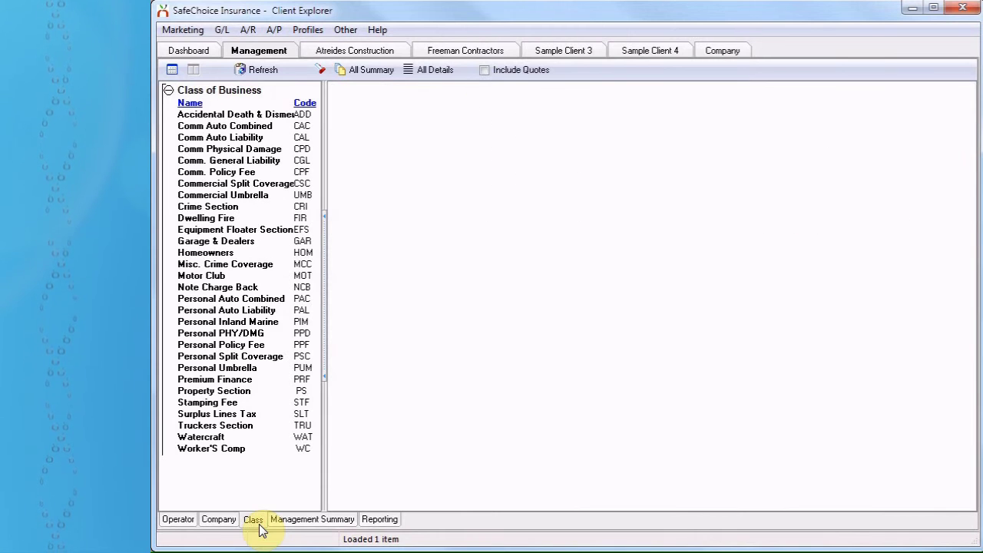
{"action": "left_click", "coordinate": [256, 163]}
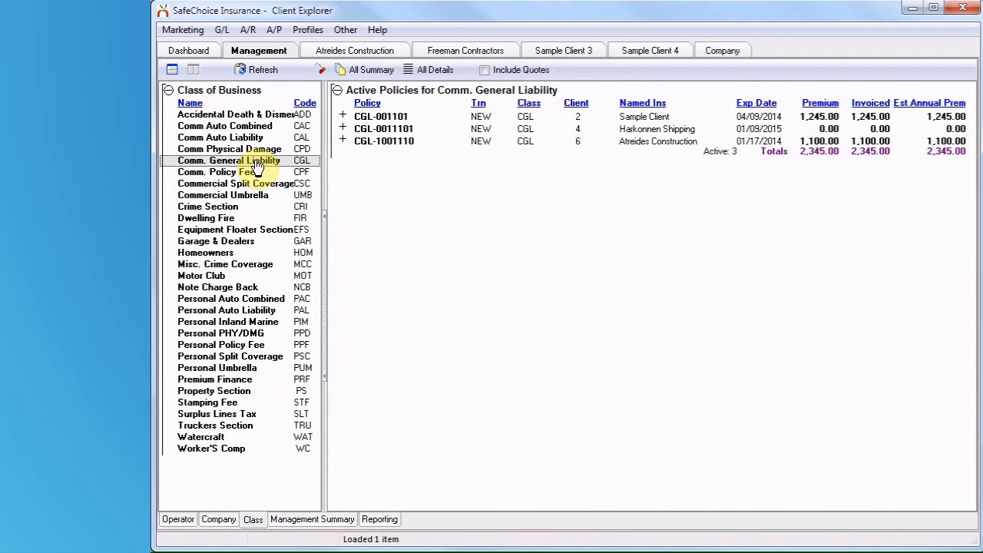
{"action": "left_click", "coordinate": [384, 73]}
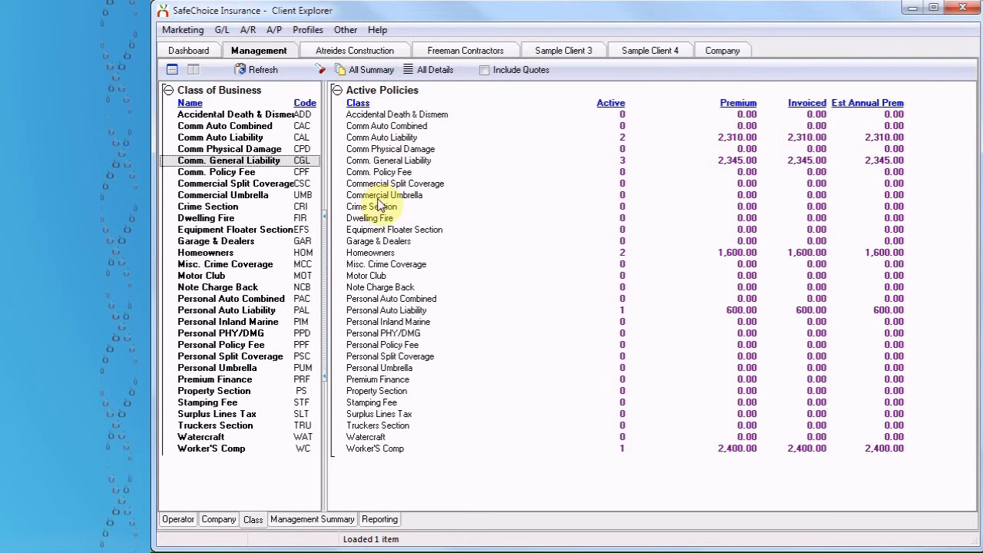
Step: Review the management summary with the cash in banks, client receivables and company receivables balances expanded, and view the reporting charts
{"action": "left_click", "coordinate": [351, 520]}
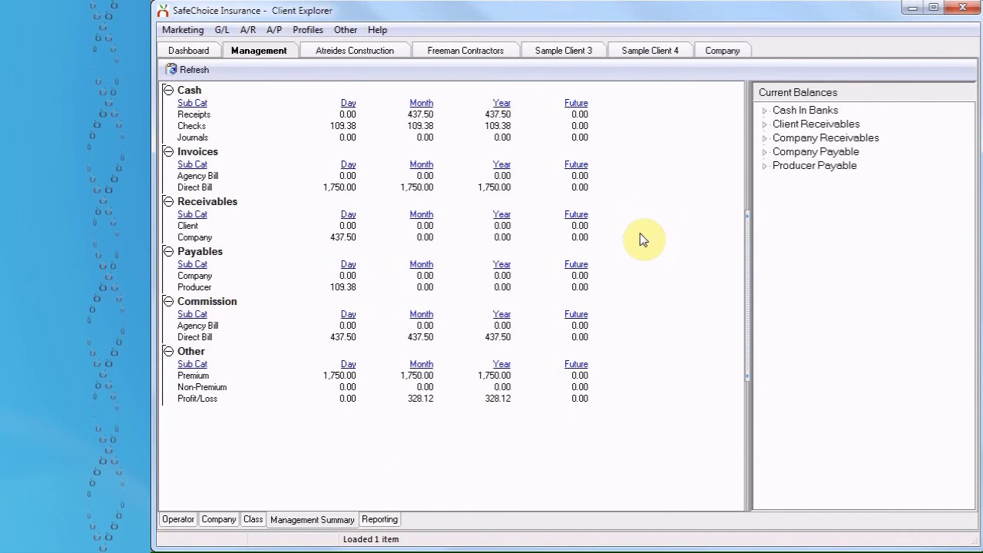
{"action": "left_click", "coordinate": [765, 111]}
{"action": "left_click", "coordinate": [764, 151]}
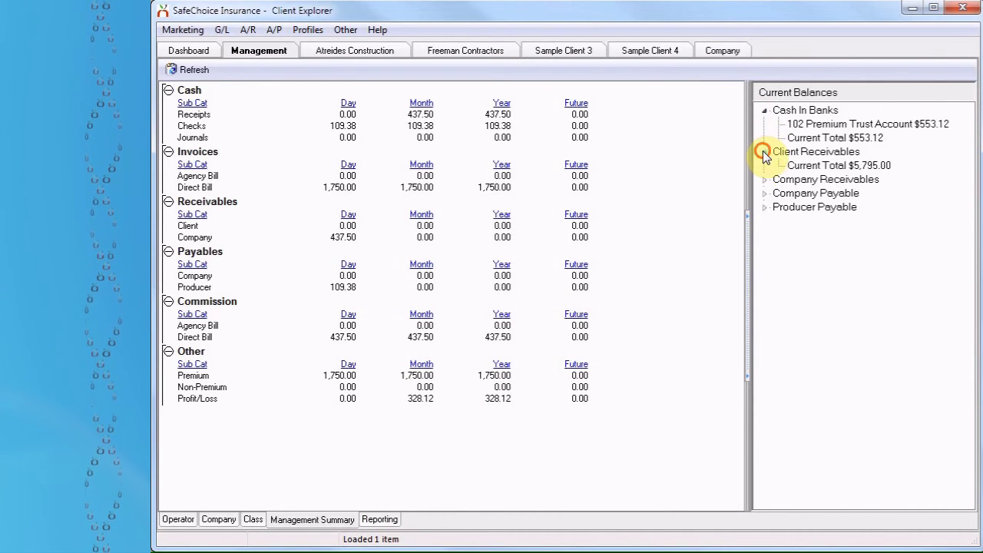
{"action": "left_click", "coordinate": [765, 179]}
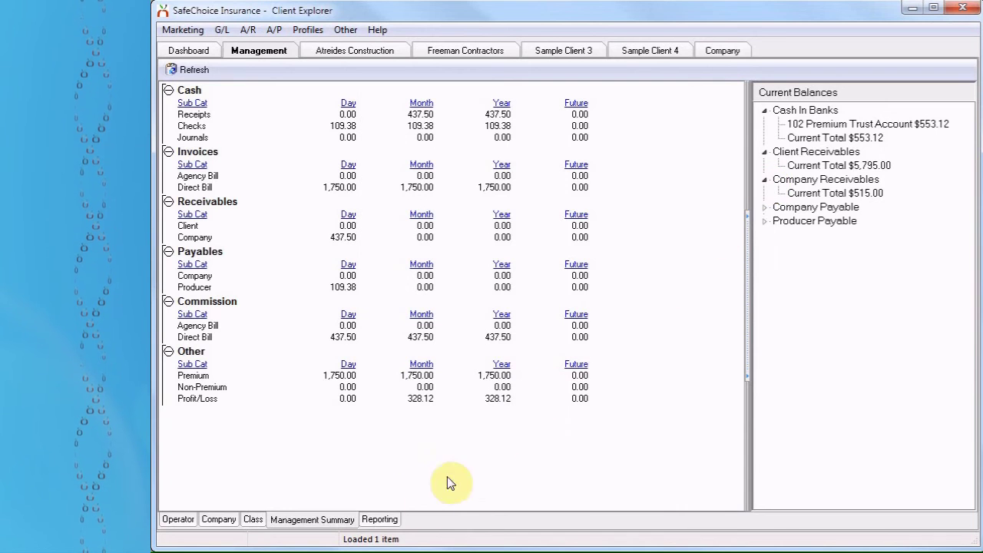
{"action": "left_click", "coordinate": [396, 521]}
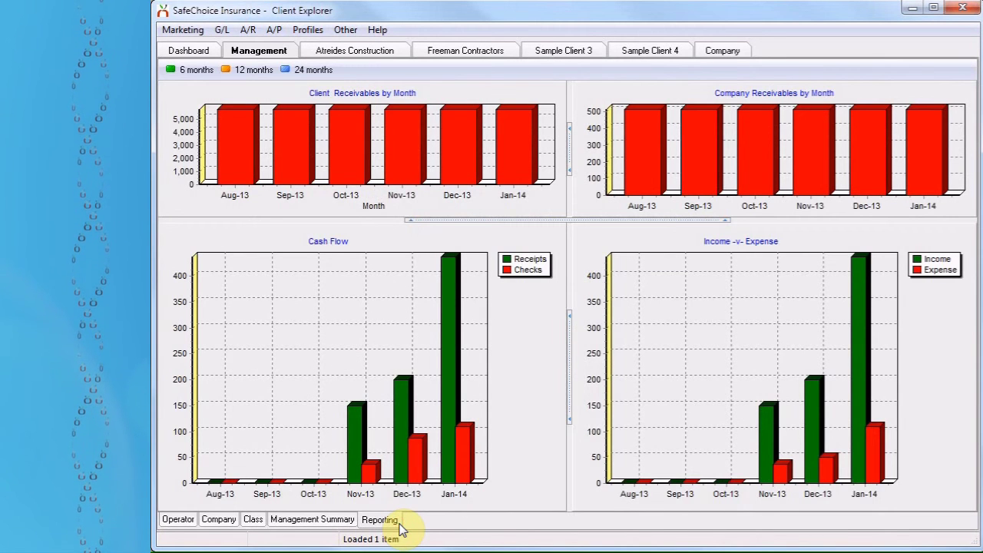